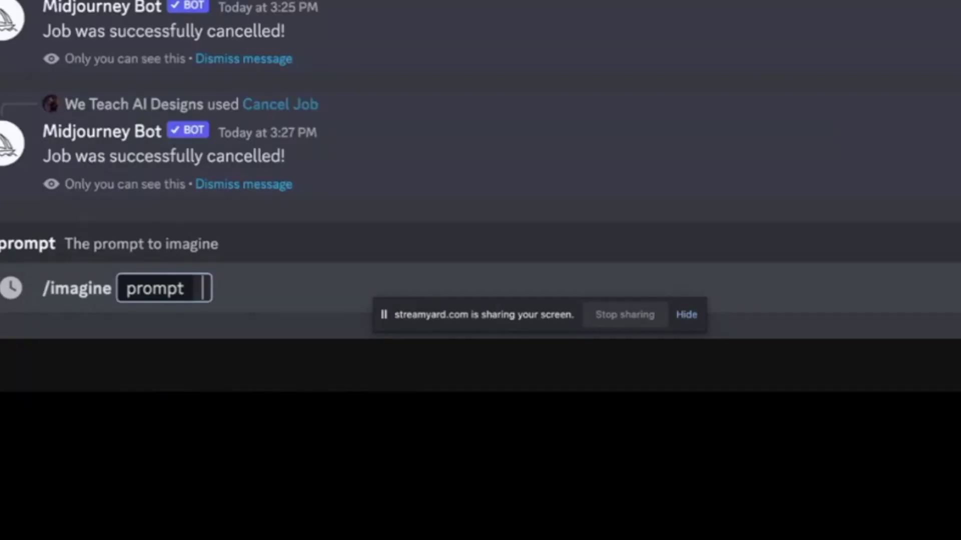
Paste the cyberpunk, very detailed 8k Optimus Prime drinking tea prompt into /imagine and send it.
text(Optimus prime drinking tea, with a cyberpunk art design, very detailed, 8k, unreal engine.)
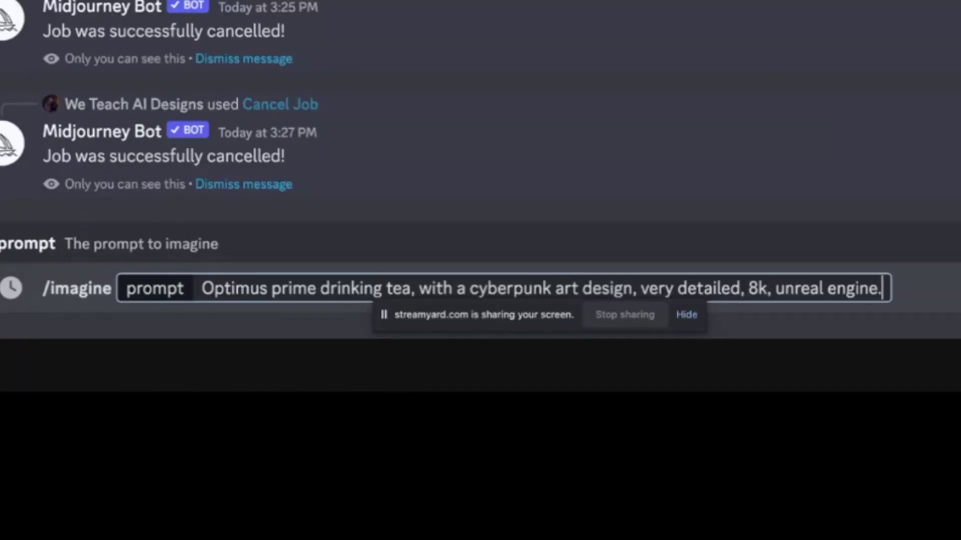
drag(514, 315, 903, 179)
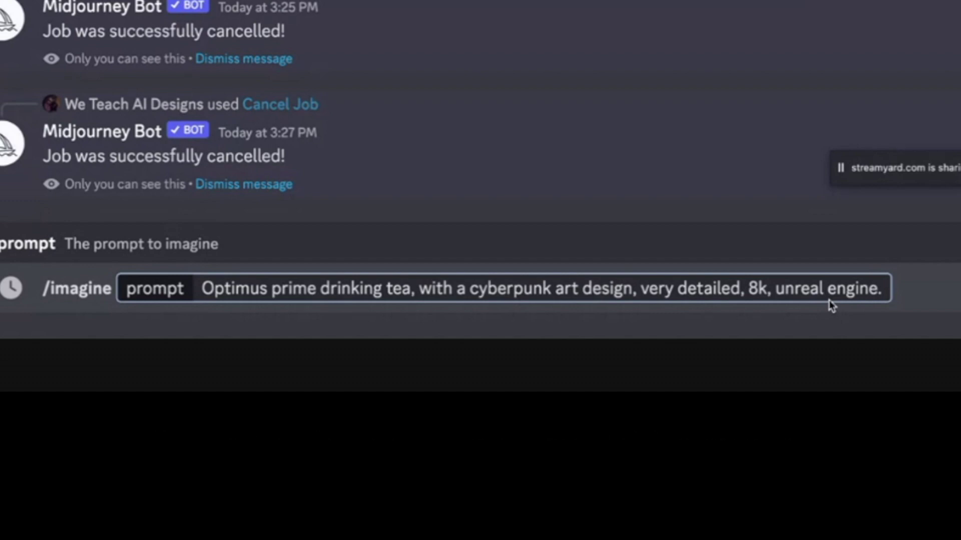
click(882, 293)
key(Return)
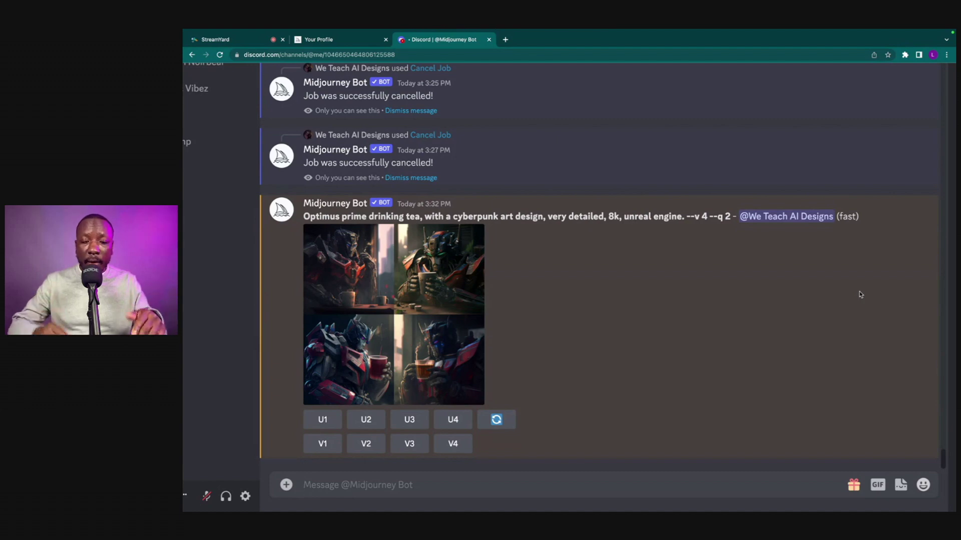
Enlarge the Optimus Prime tea grid to inspect it, then close the viewer.
click(458, 326)
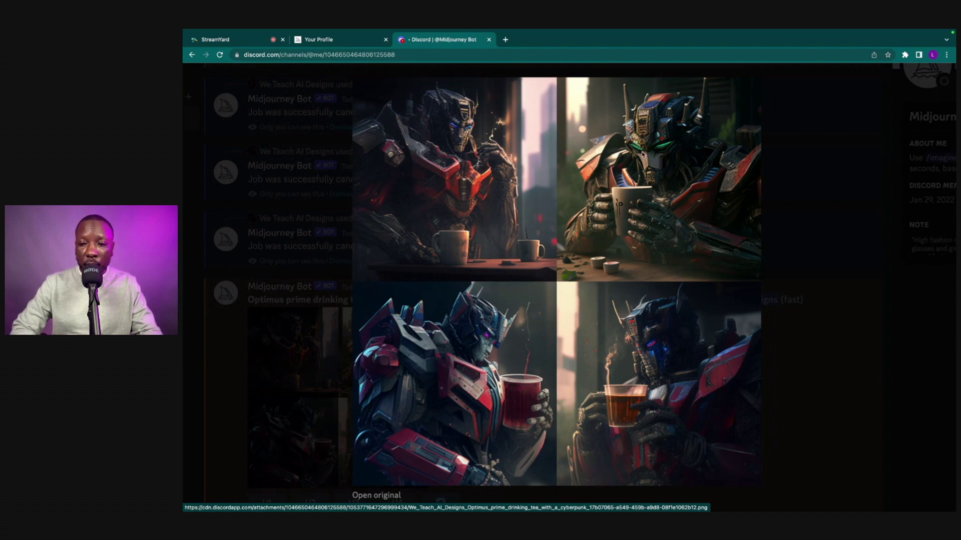
click(787, 170)
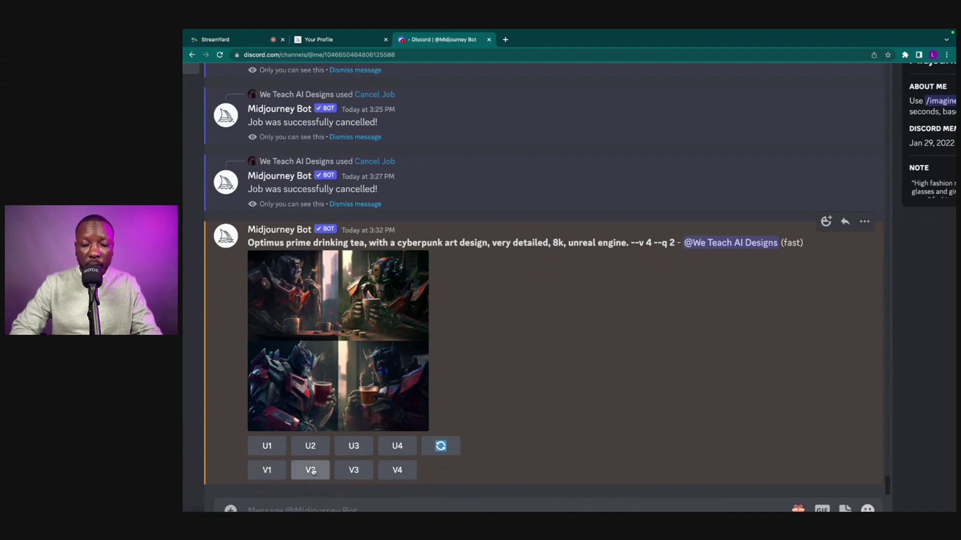
Remix image 2 (V2), replacing 'Optimus prime' with 'Megatron' in the prompt, and submit.
click(310, 471)
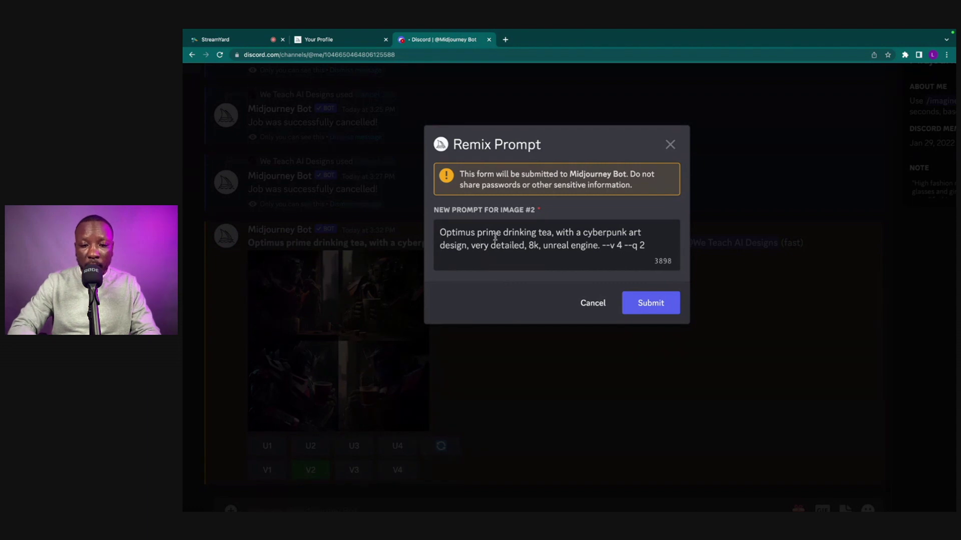
drag(501, 232, 419, 235)
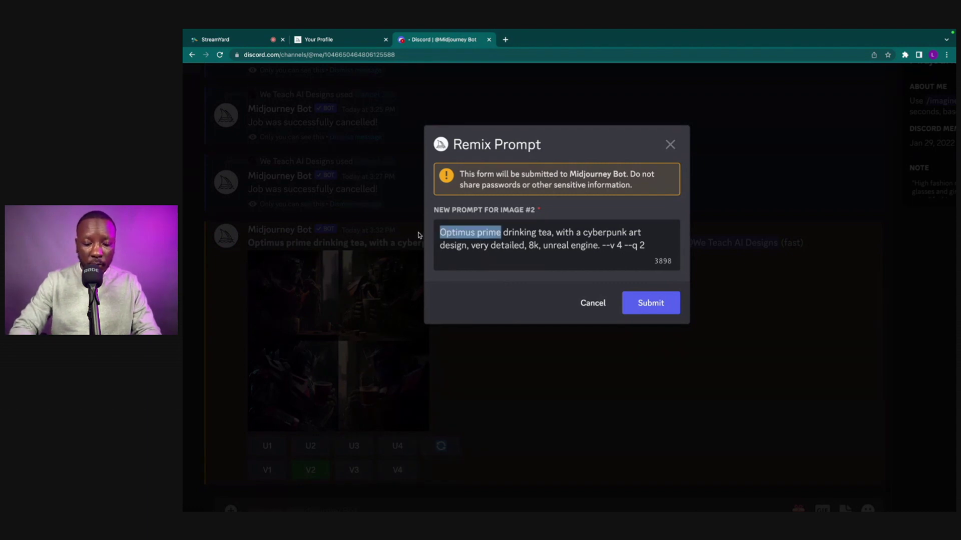
text(Mega)
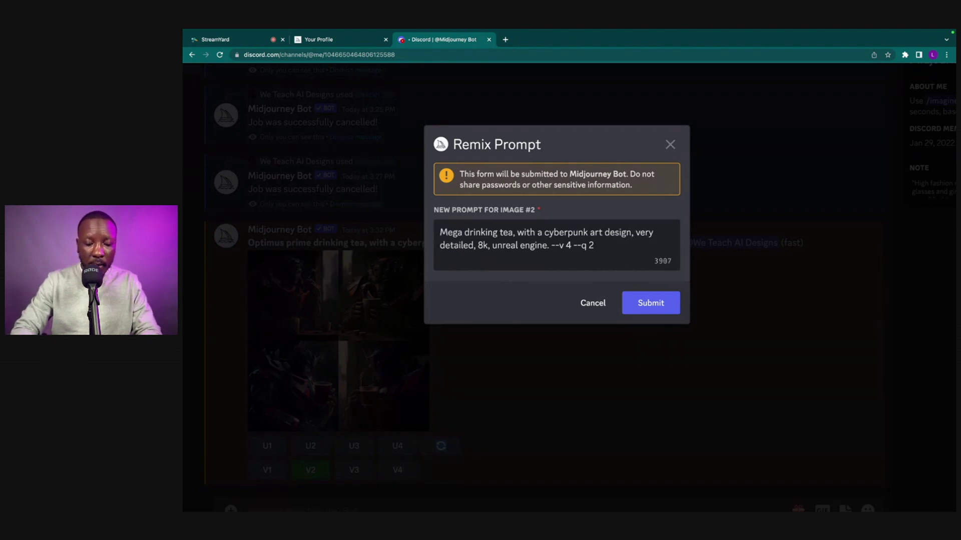
text(trio drin)
key(BackSpace)
key(BackSpace)
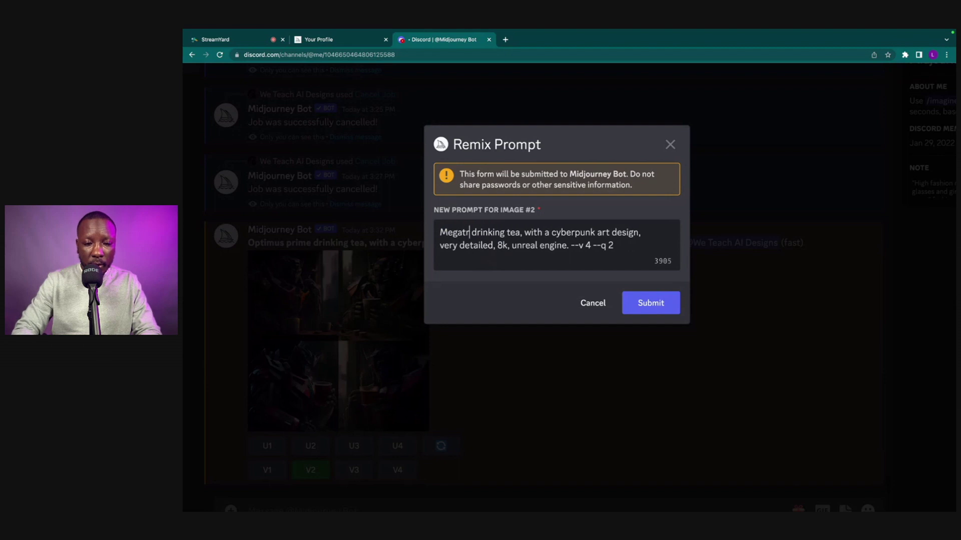
text(on)
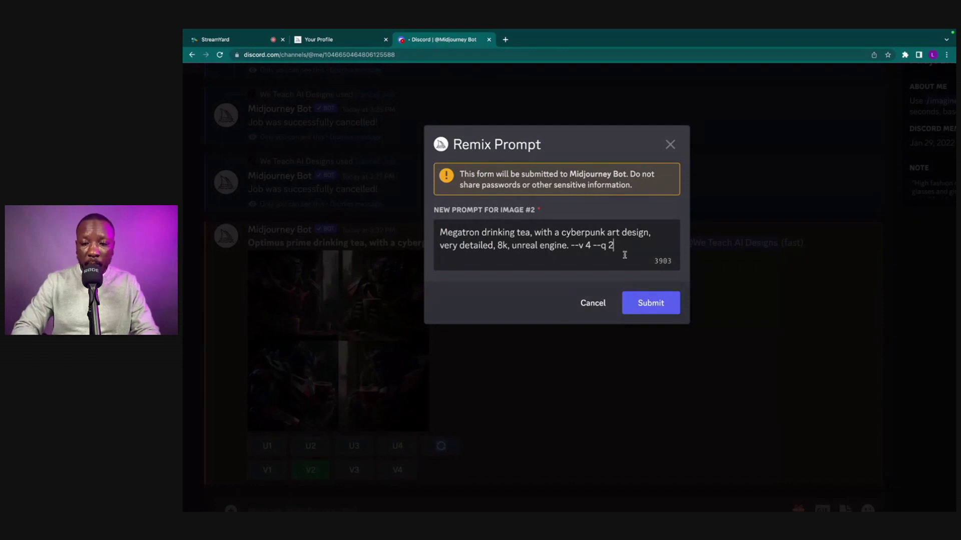
click(651, 302)
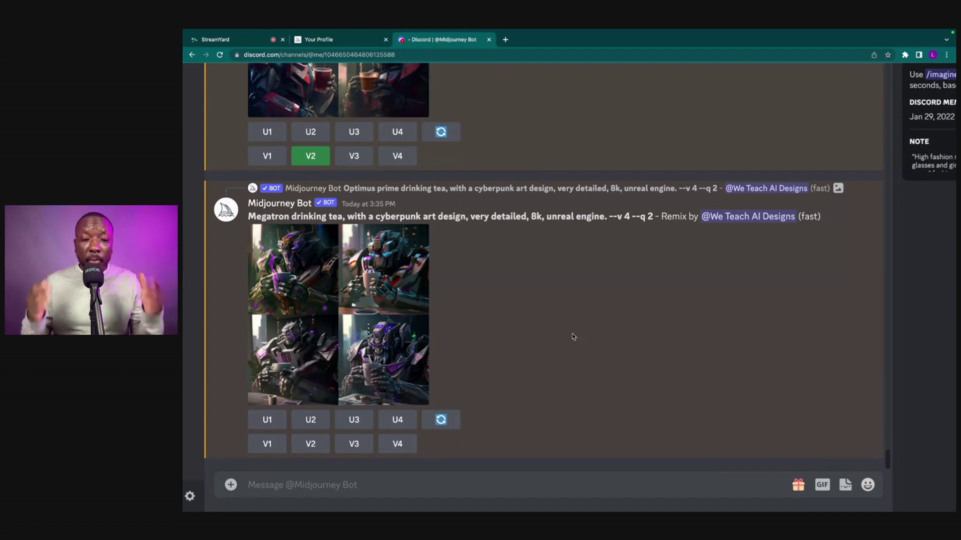
Enlarge the Megatron grid, then the original Optimus Prime grid, to compare them.
click(335, 319)
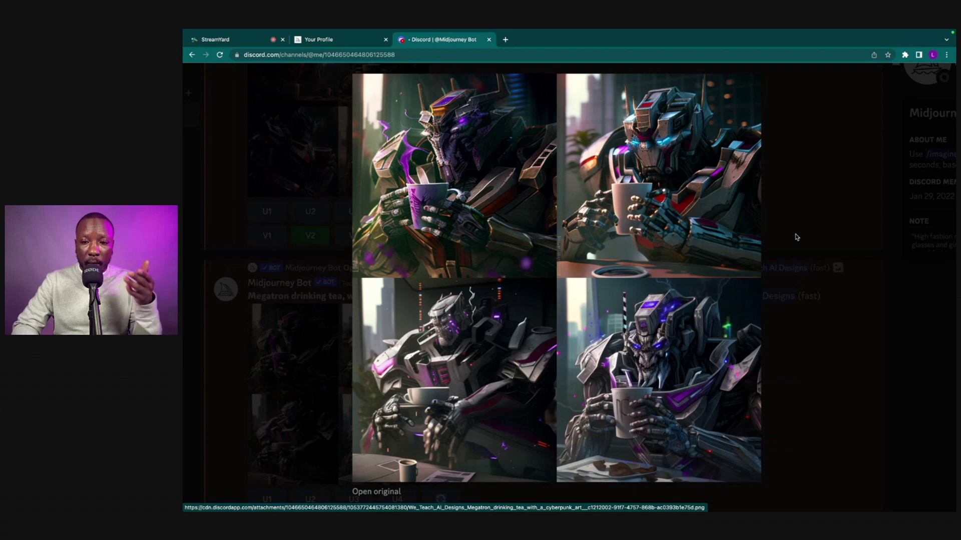
click(808, 232)
scroll(528, 229, up, 2)
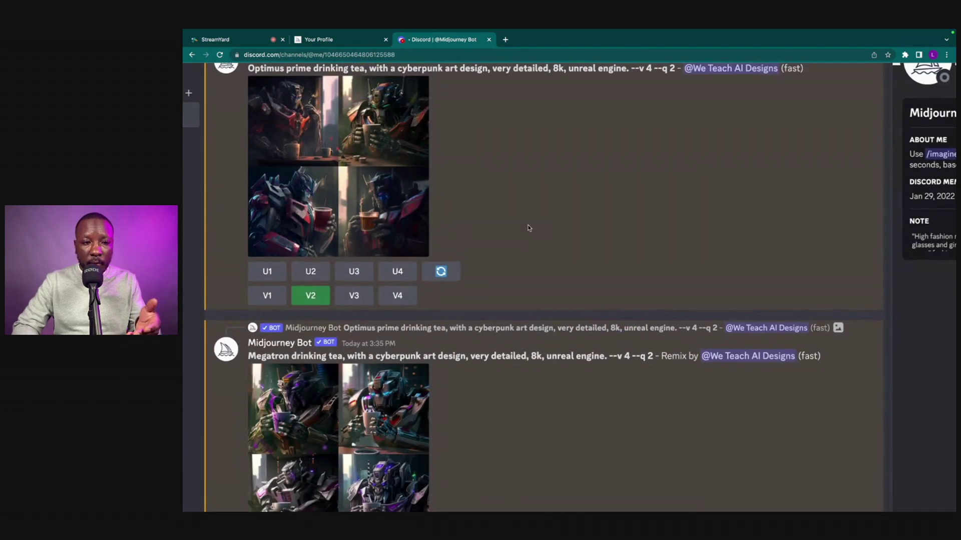
click(407, 122)
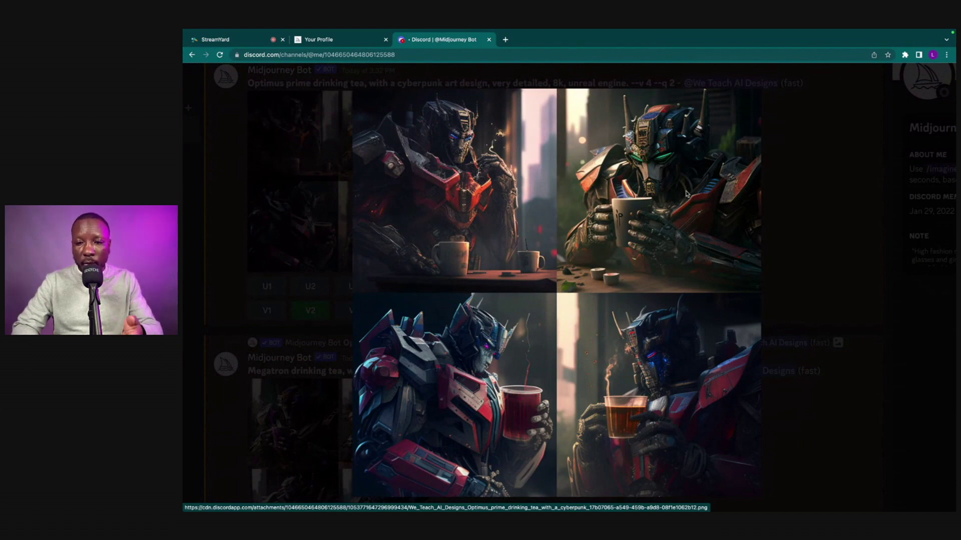
click(807, 204)
scroll(495, 358, down, 2)
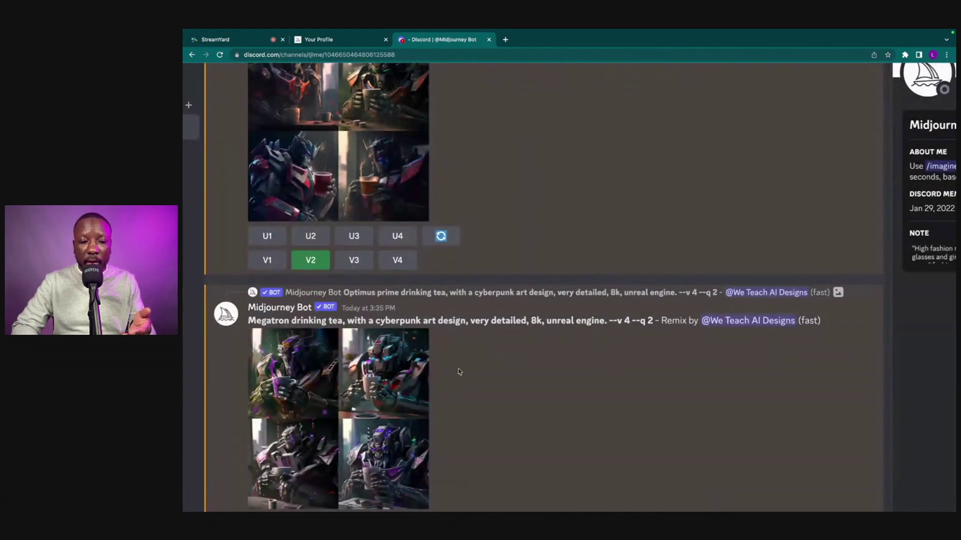
Reopen the Megatron tea grid enlarged for a closer look, then close it.
click(415, 380)
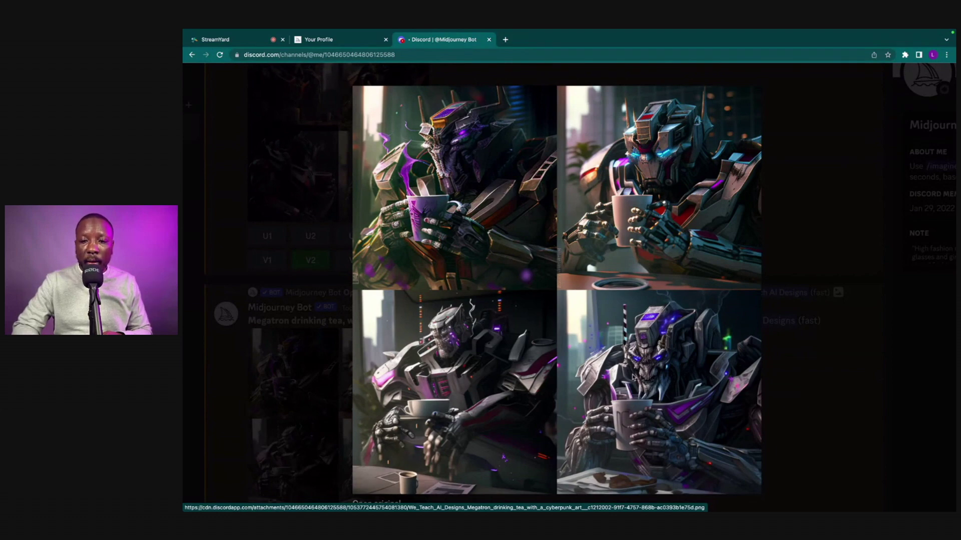
scroll(633, 370, down, 1)
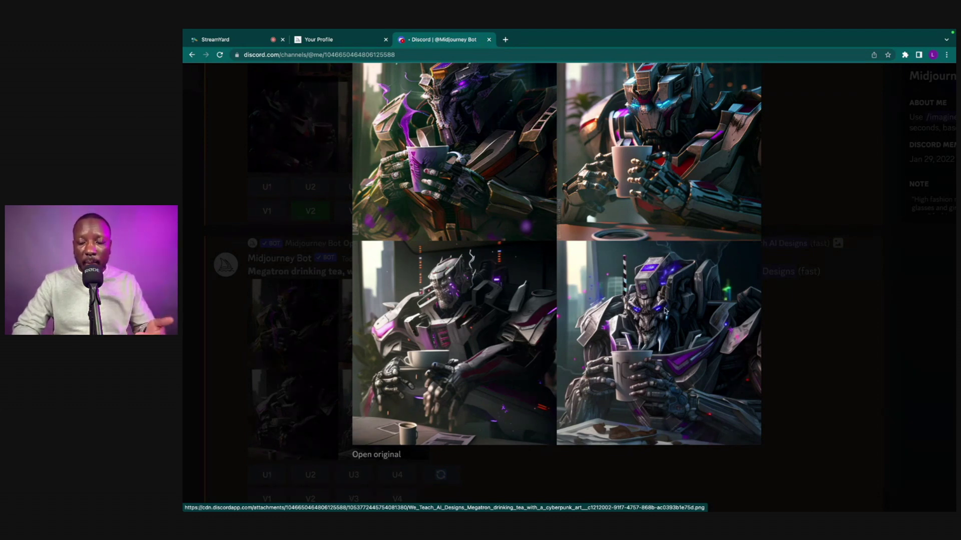
scroll(498, 191, up, 1)
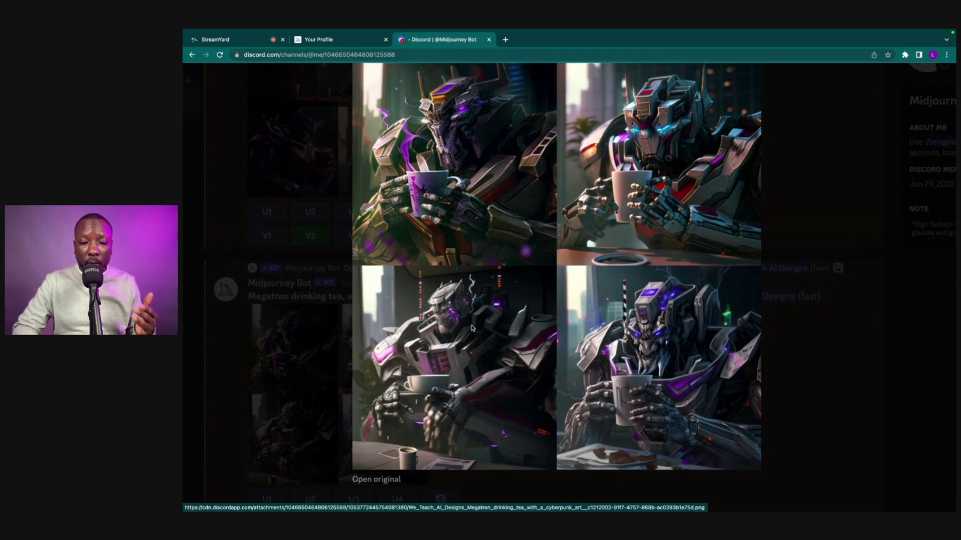
click(792, 331)
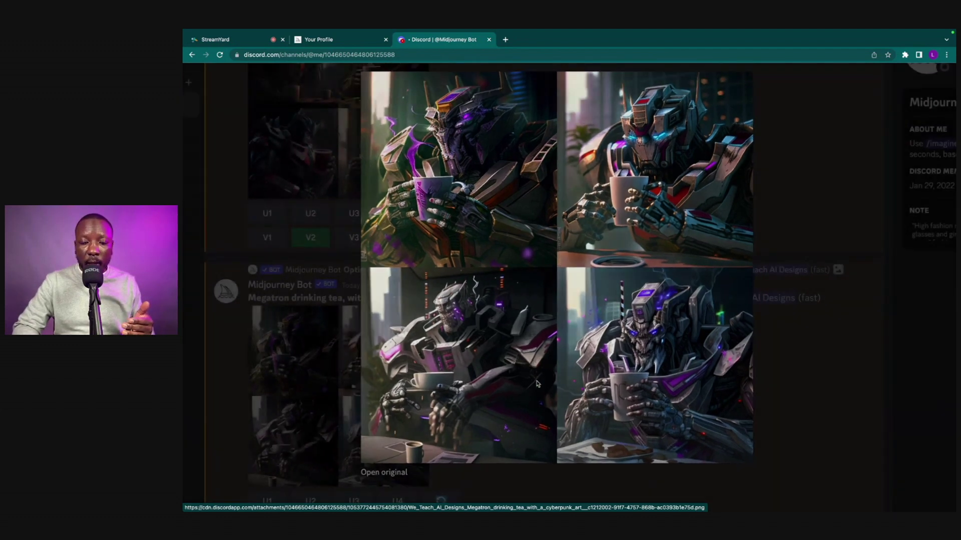
scroll(519, 390, down, 2)
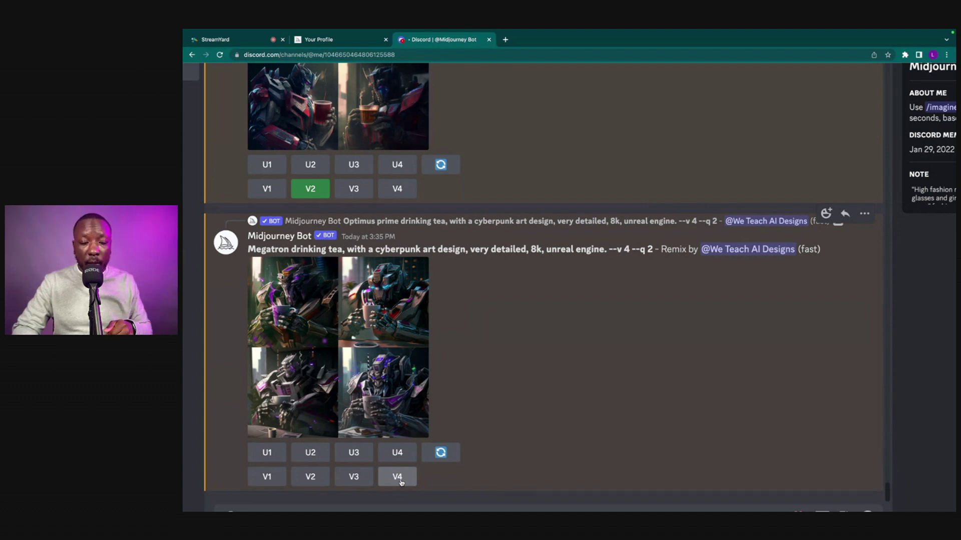
Make variations of Megatron image 4 with the unchanged prompt and enlarge the new grid.
click(399, 479)
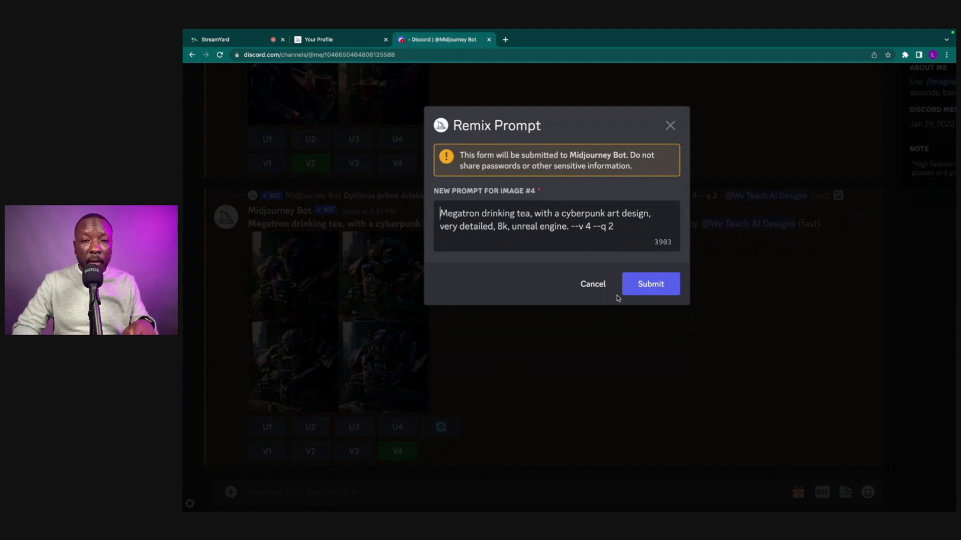
click(654, 284)
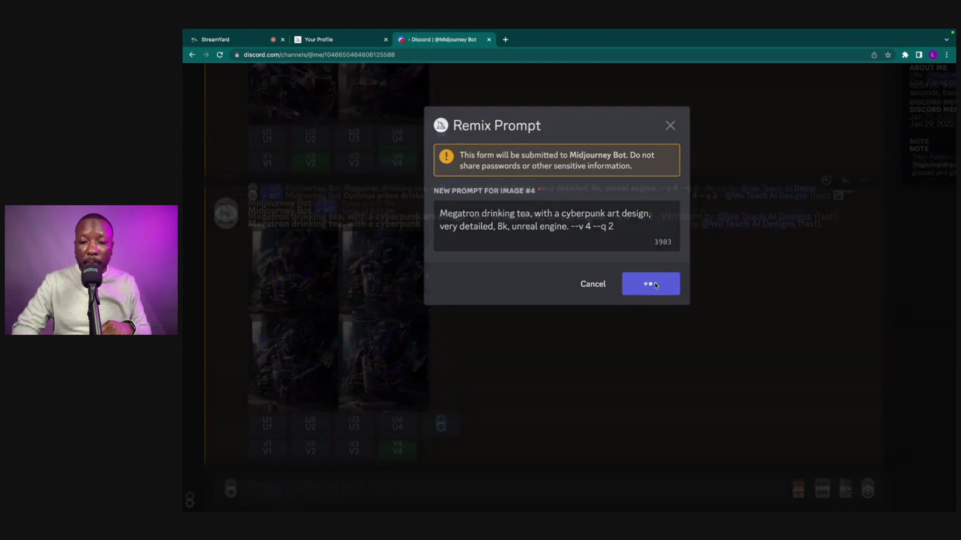
click(403, 333)
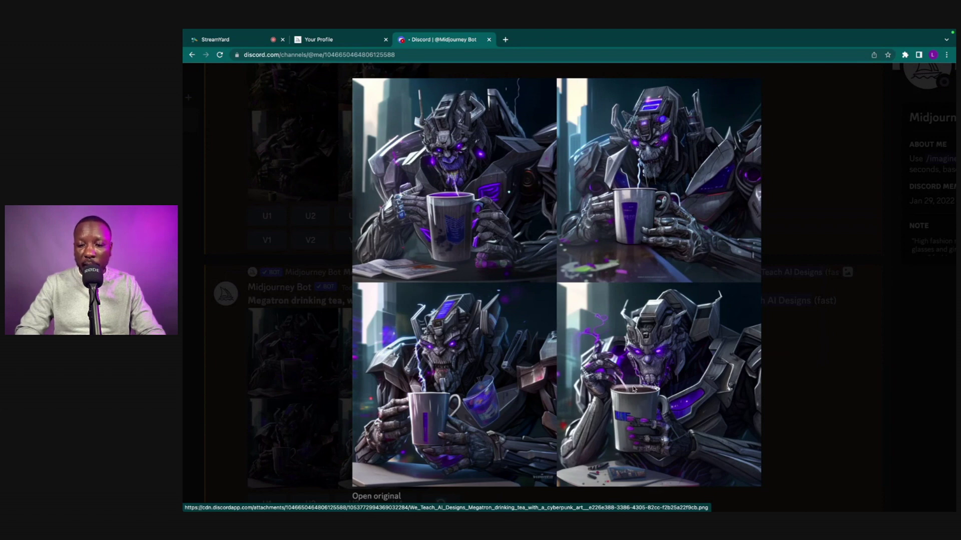
Upscale the fourth Megatron variation (U4), then re-roll the variations grid.
click(793, 366)
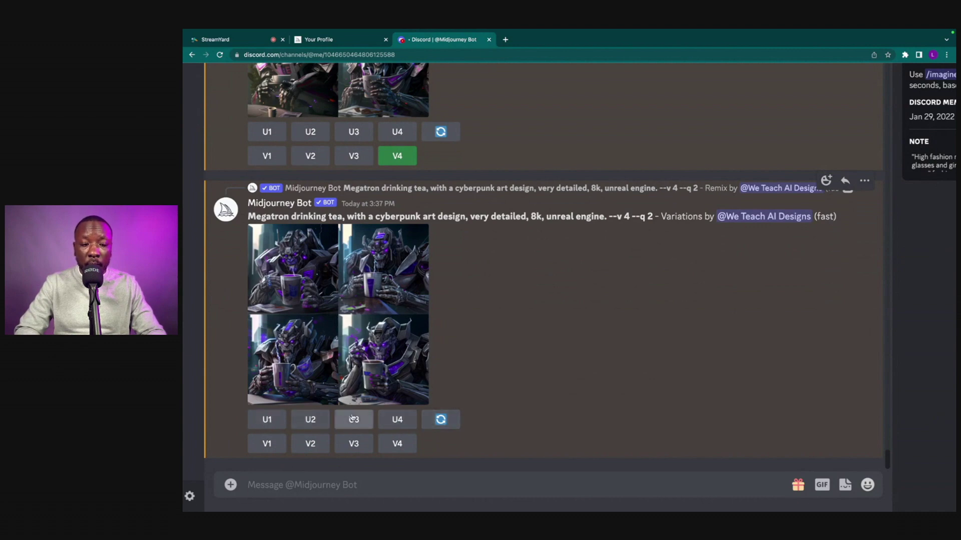
click(397, 419)
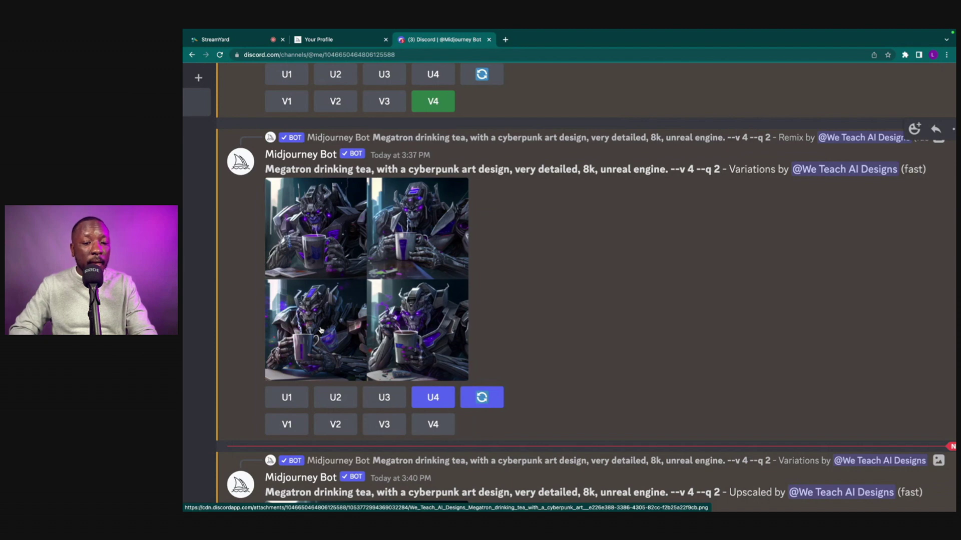
click(484, 403)
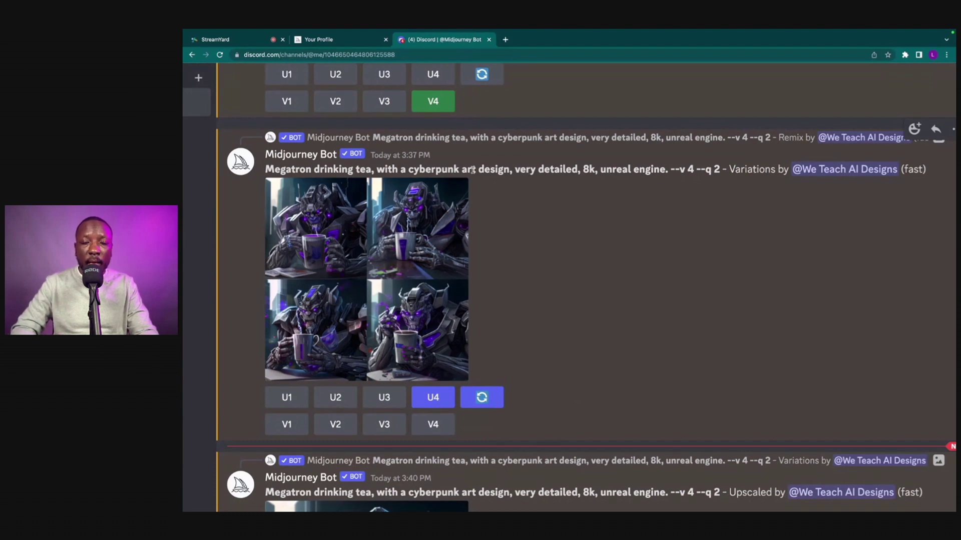
Clear an accidental text selection and scroll down to the upscaled Megatron image.
drag(472, 169, 485, 170)
click(510, 230)
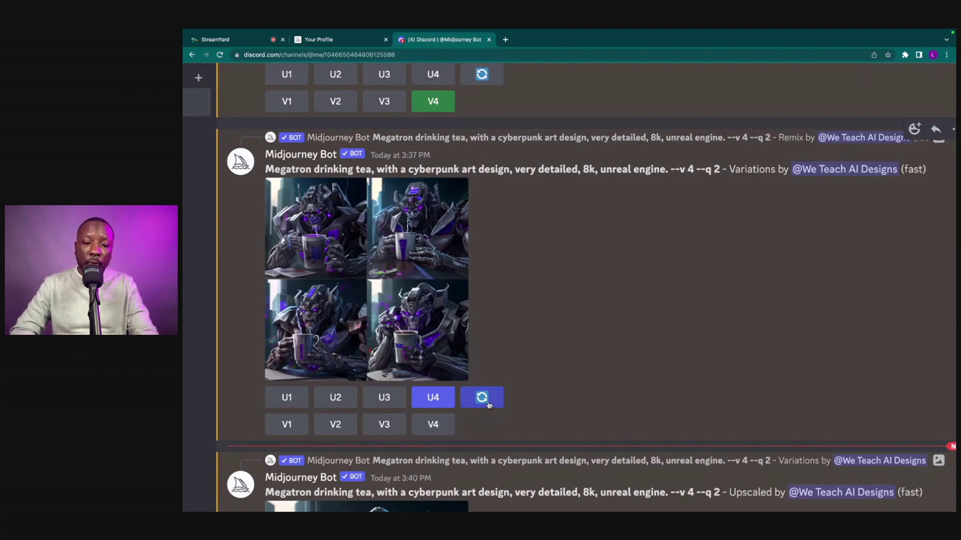
scroll(488, 403, down, 1)
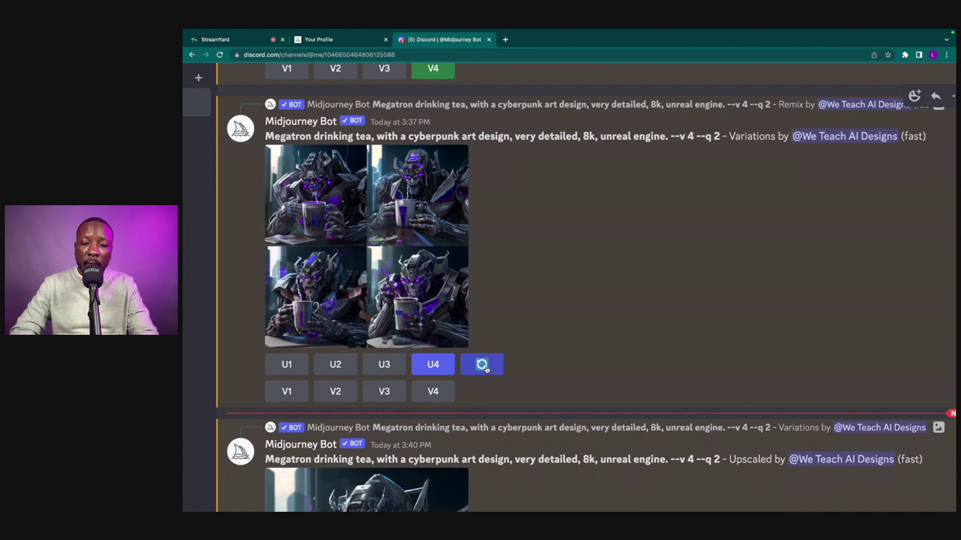